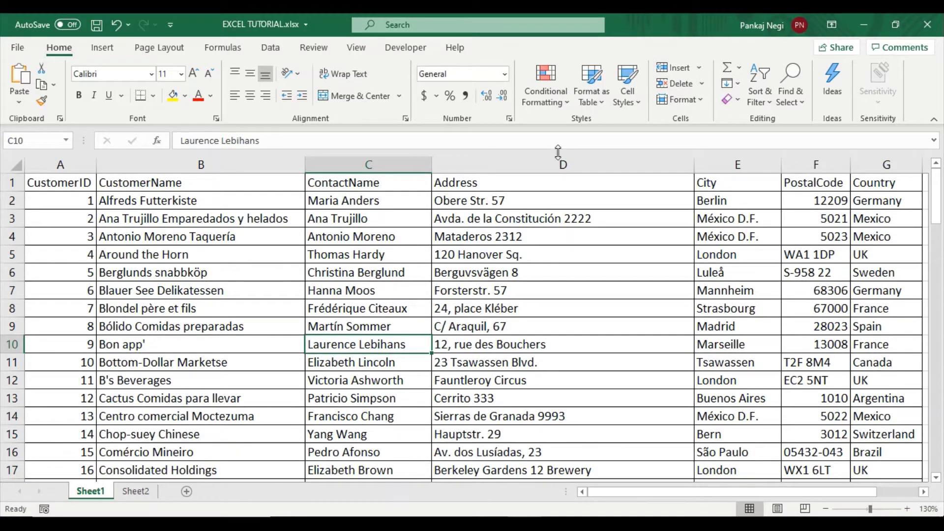
click(154, 489)
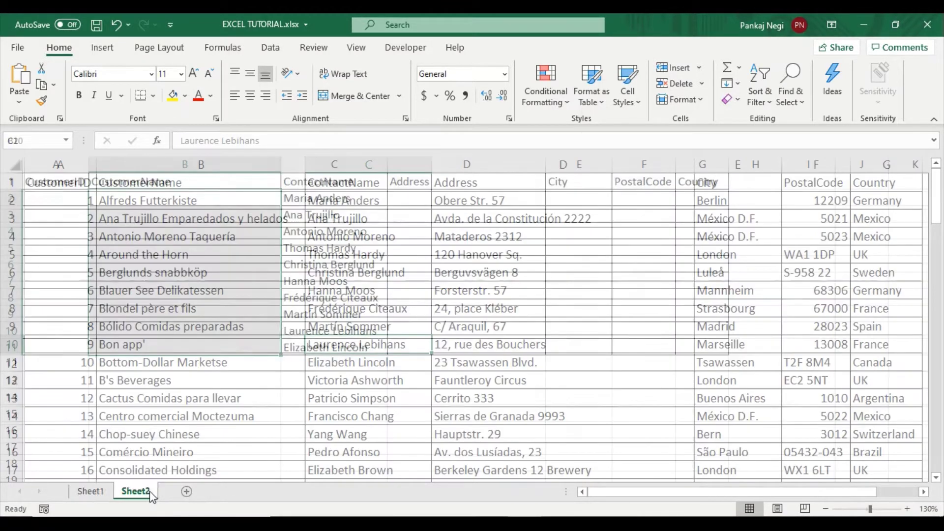
click(325, 181)
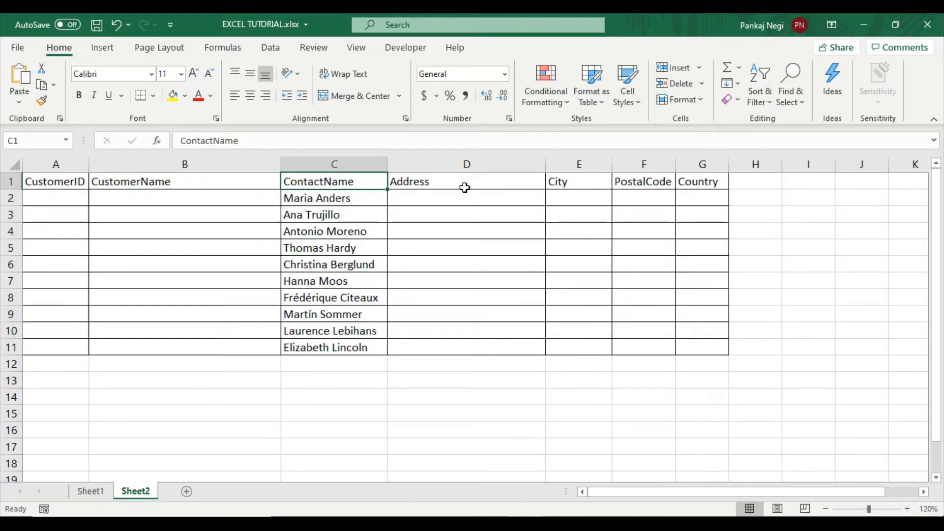
drag(431, 182, 449, 342)
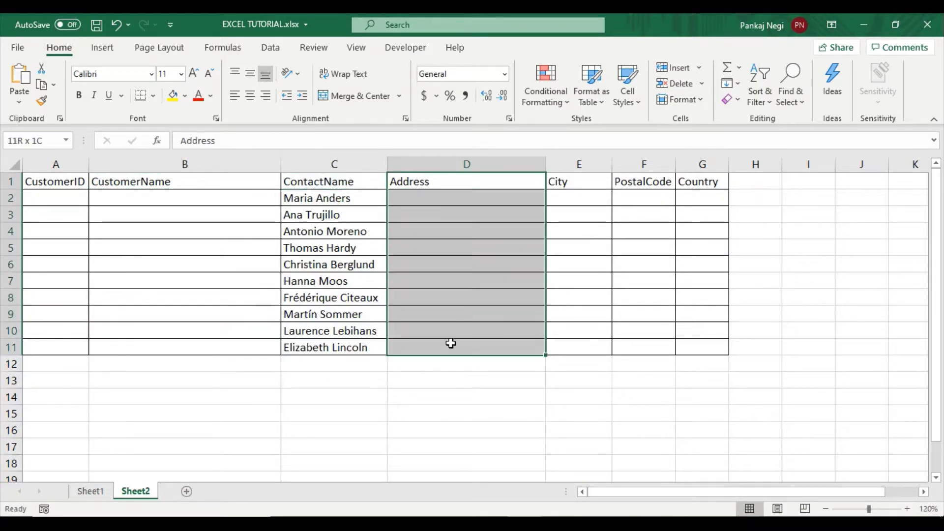
drag(169, 186, 184, 314)
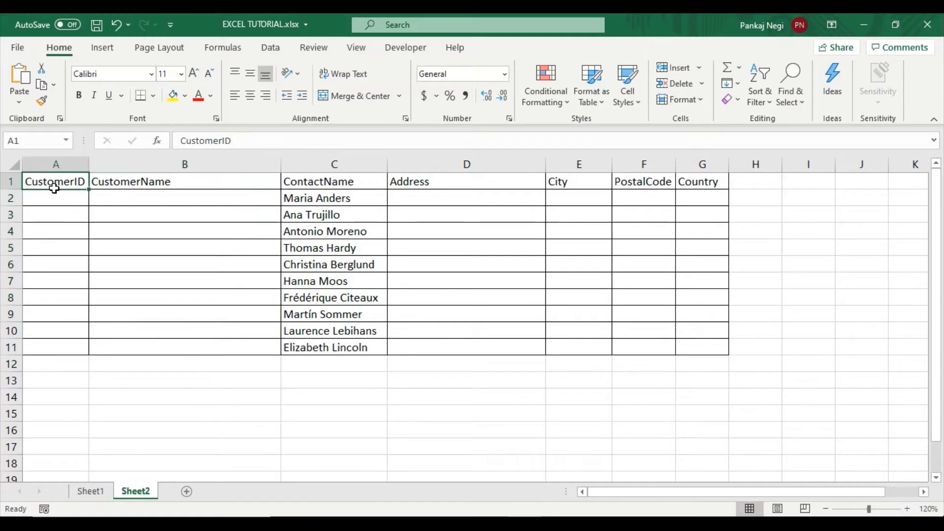
drag(53, 182, 74, 326)
drag(193, 187, 199, 332)
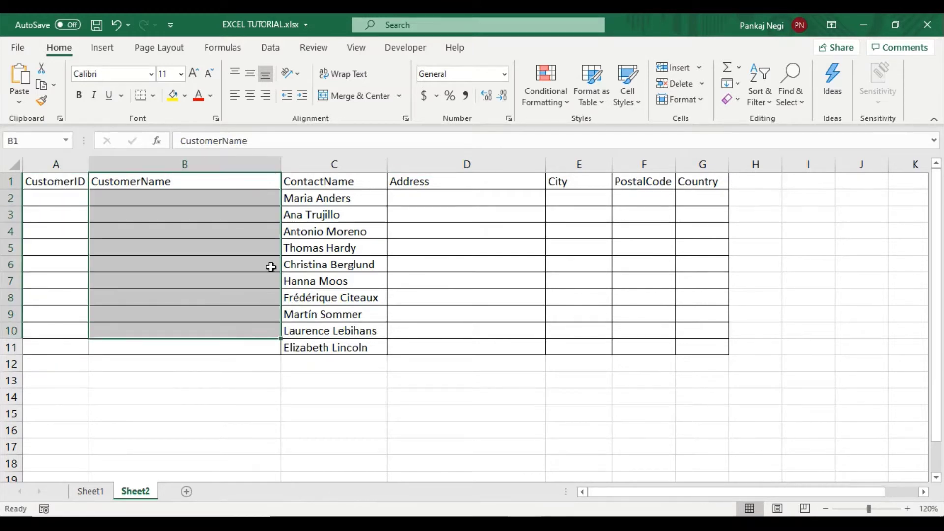
click(419, 200)
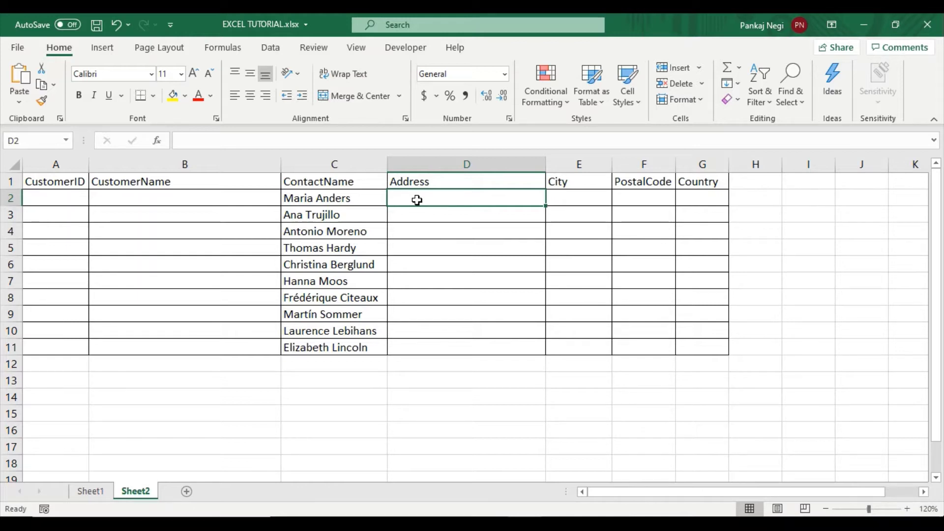
In D2, start =INDEX(Sheet1!D:D, followed by a nested MATCH function.
text(=in)
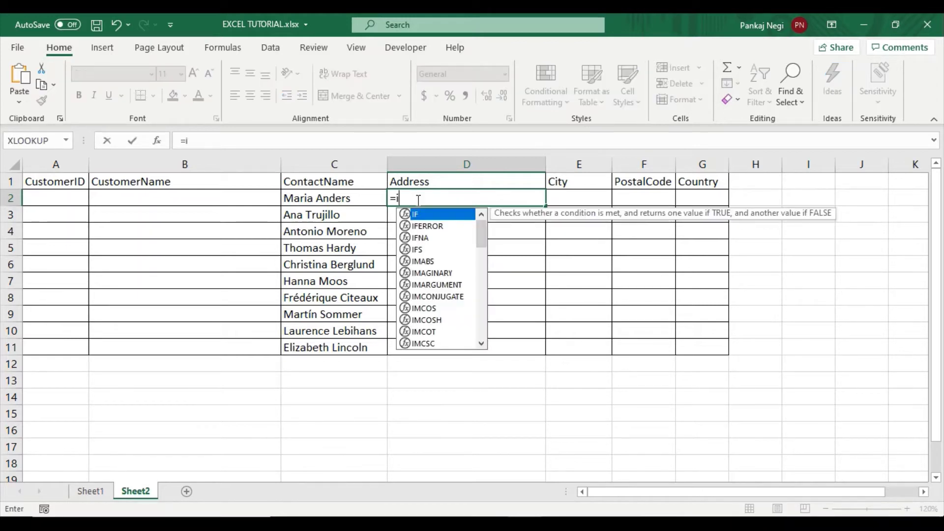
key(Tab)
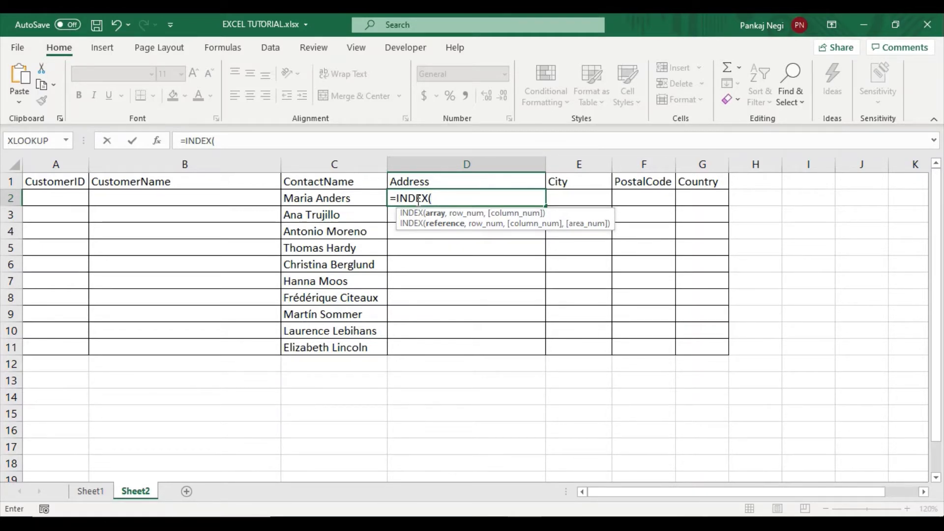
click(92, 492)
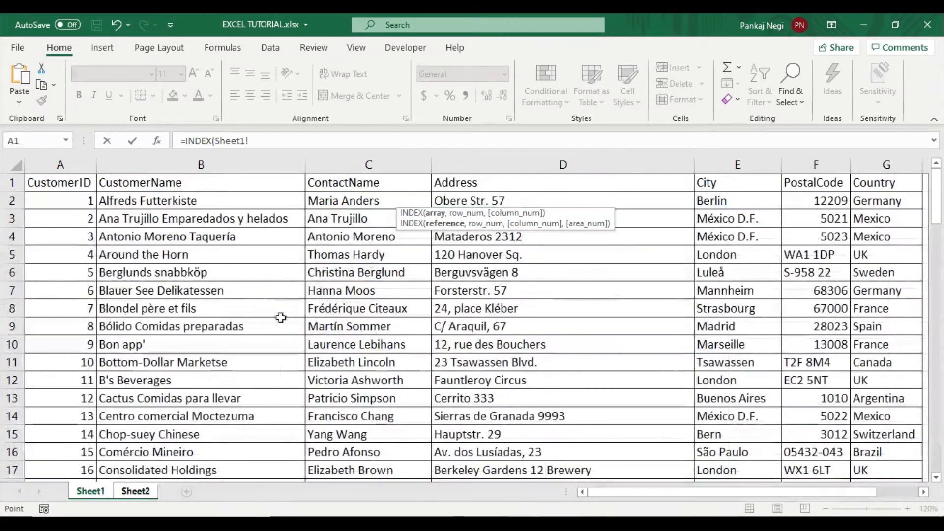
click(515, 166)
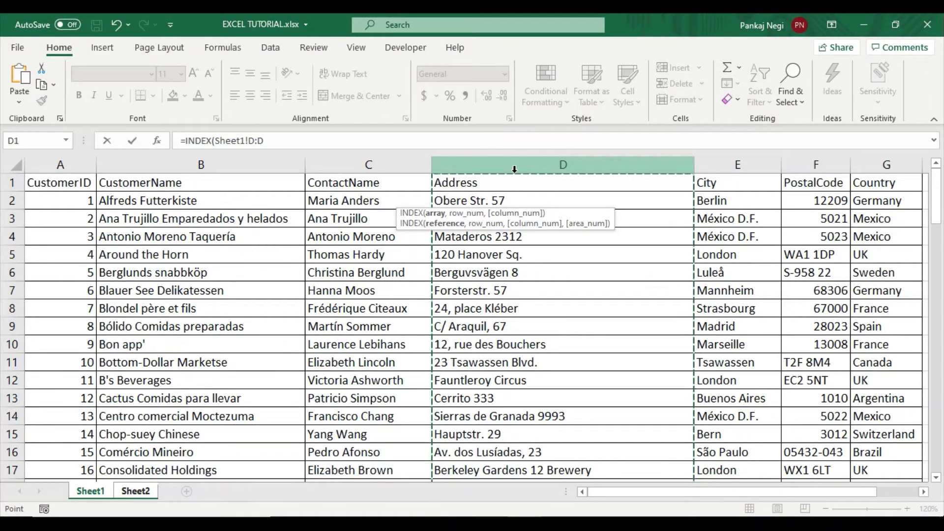
text(,)
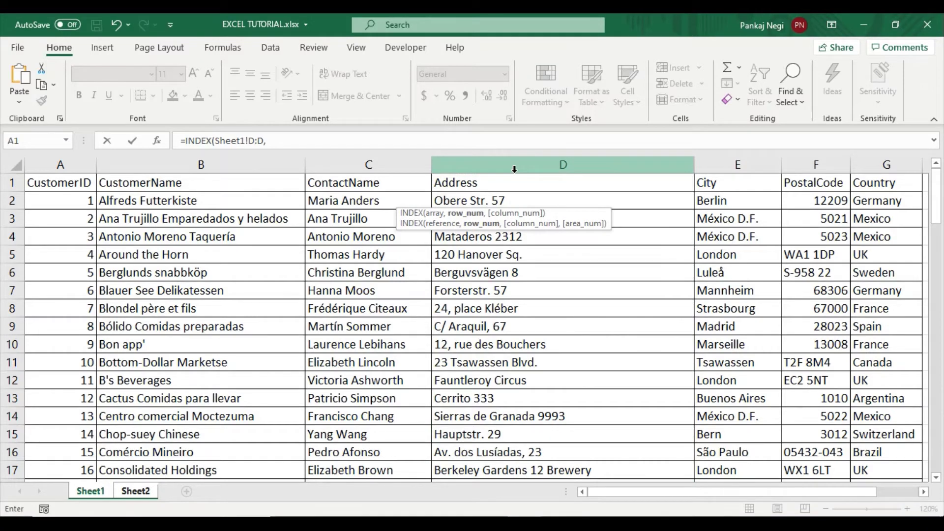
text(mat)
key(Tab)
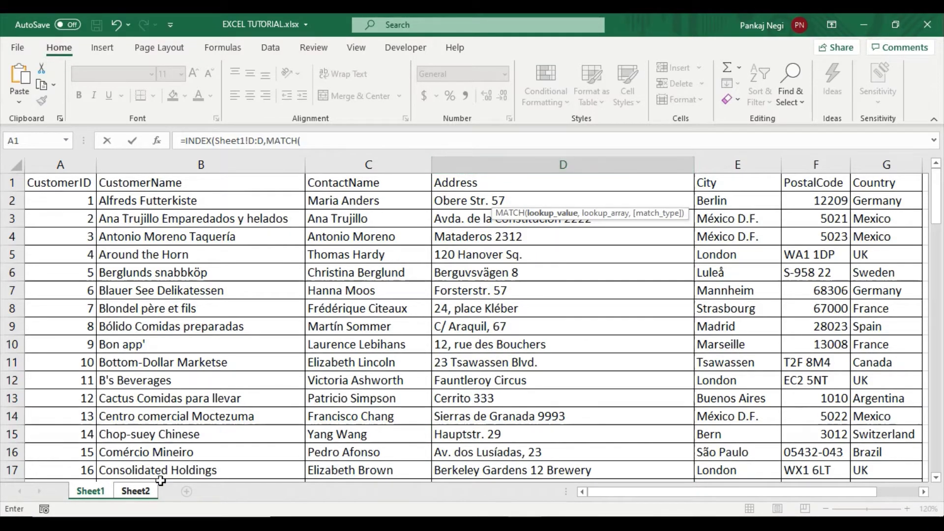
Complete the MATCH with Sheet2!C2, Sheet1!C:C and exact match 0, then commit the formula.
click(148, 500)
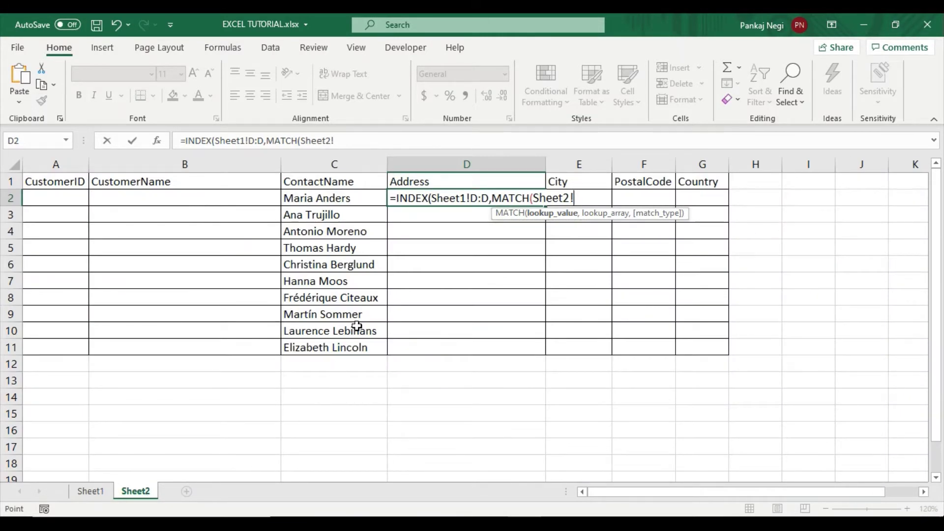
click(330, 198)
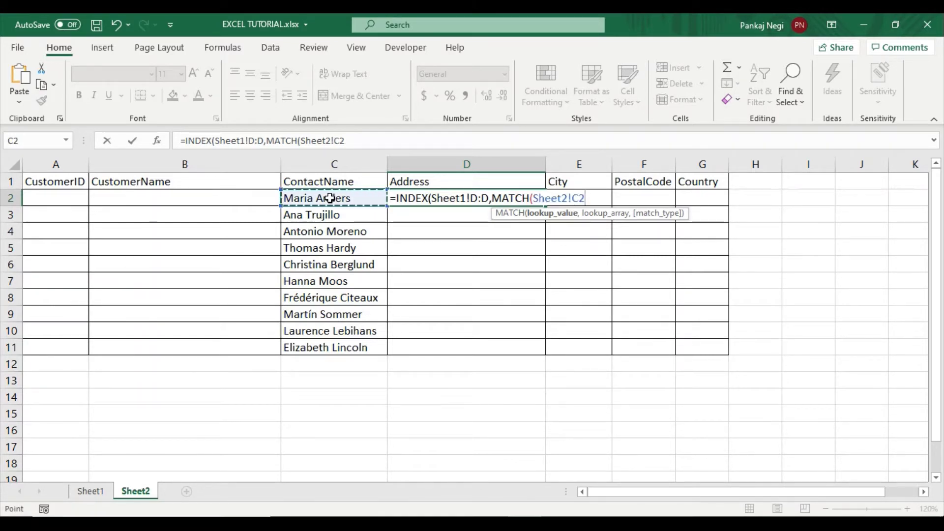
text(,)
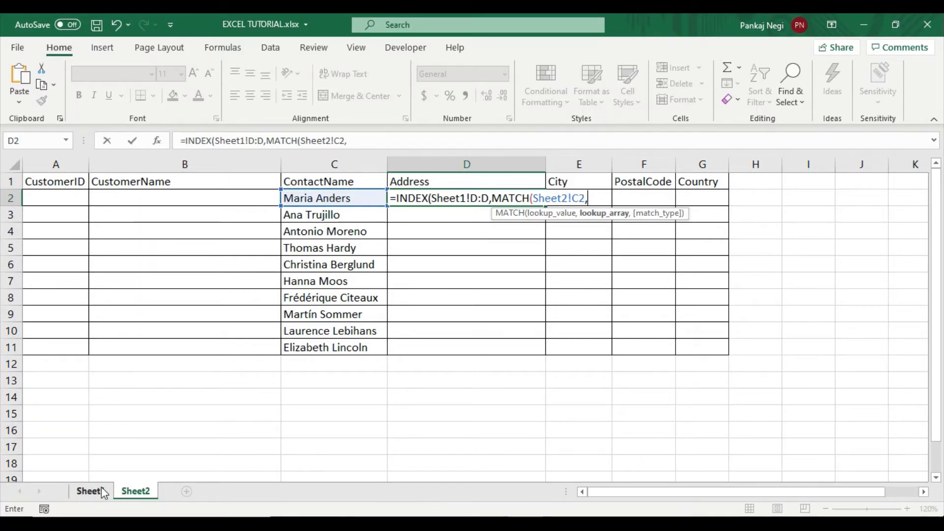
click(90, 492)
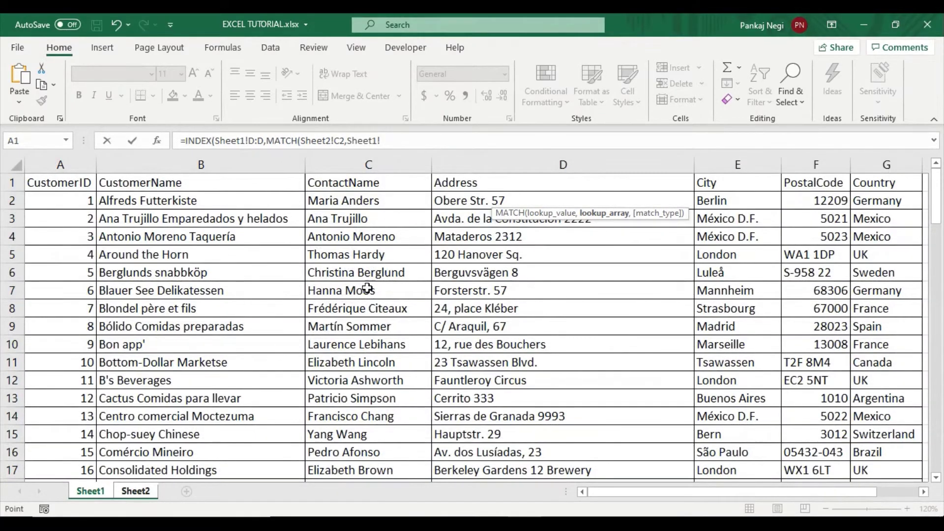
click(349, 161)
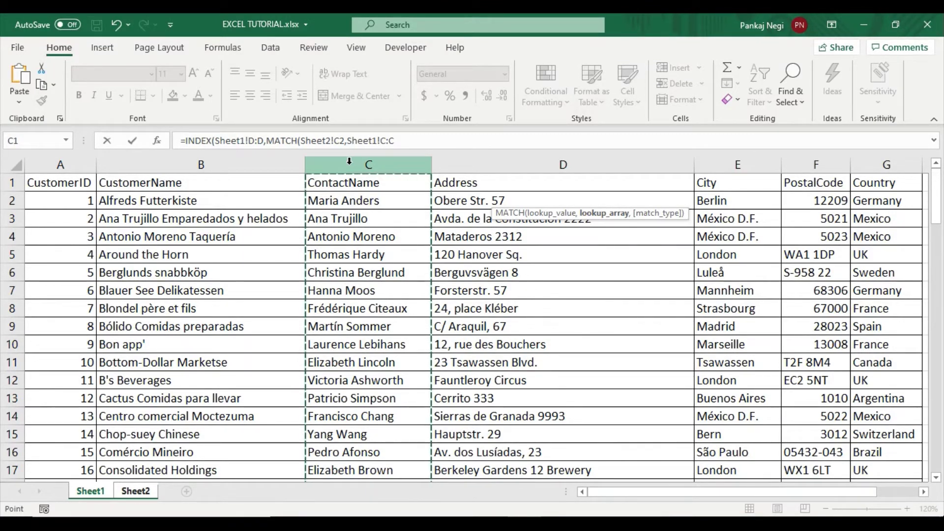
text(,)
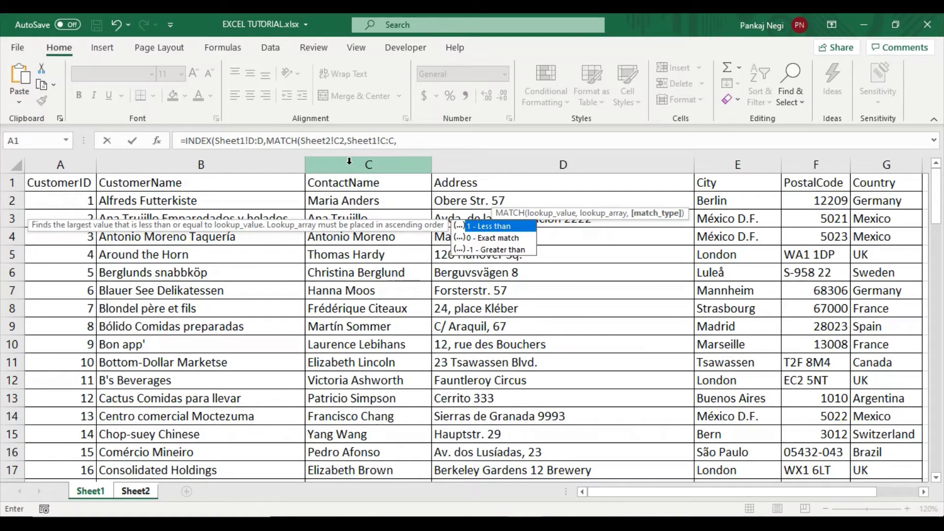
text(0)
text()))
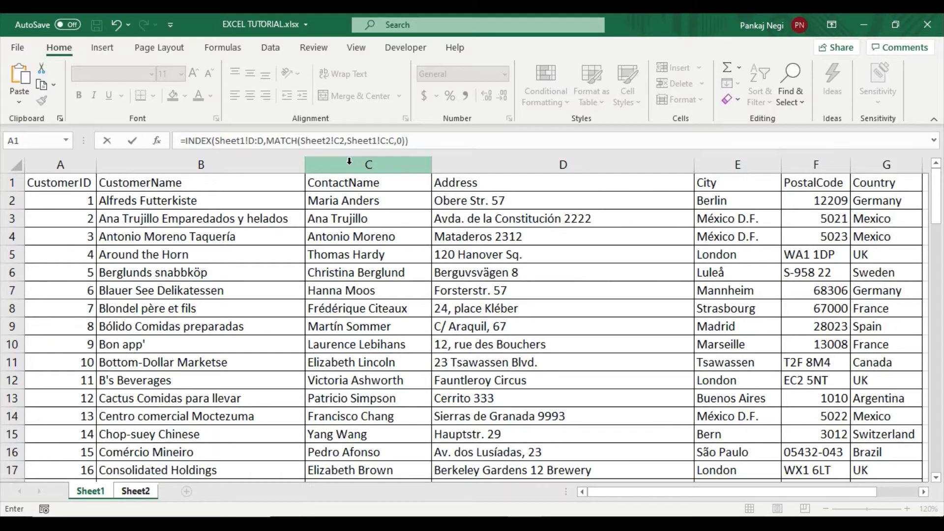
key(Return)
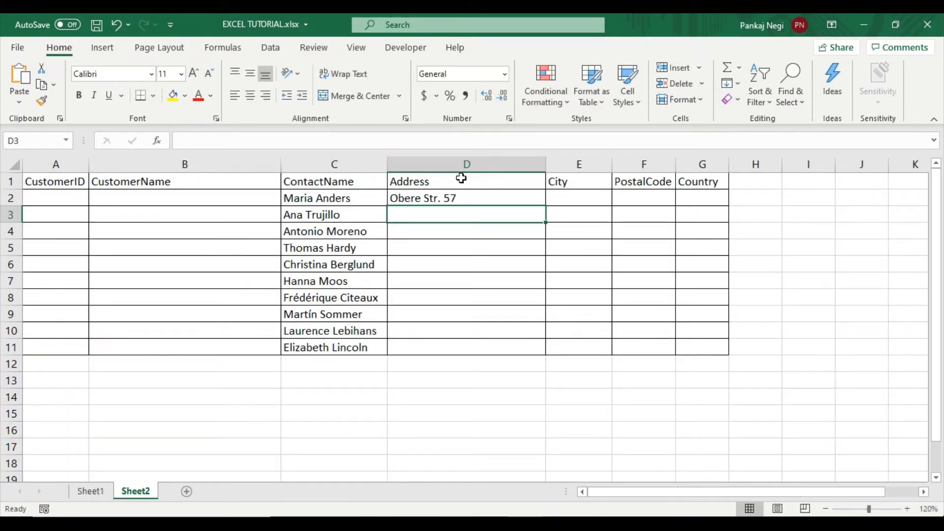
Copy the D2 address formula down through D11, then select cell B2.
click(465, 194)
double_click(545, 207)
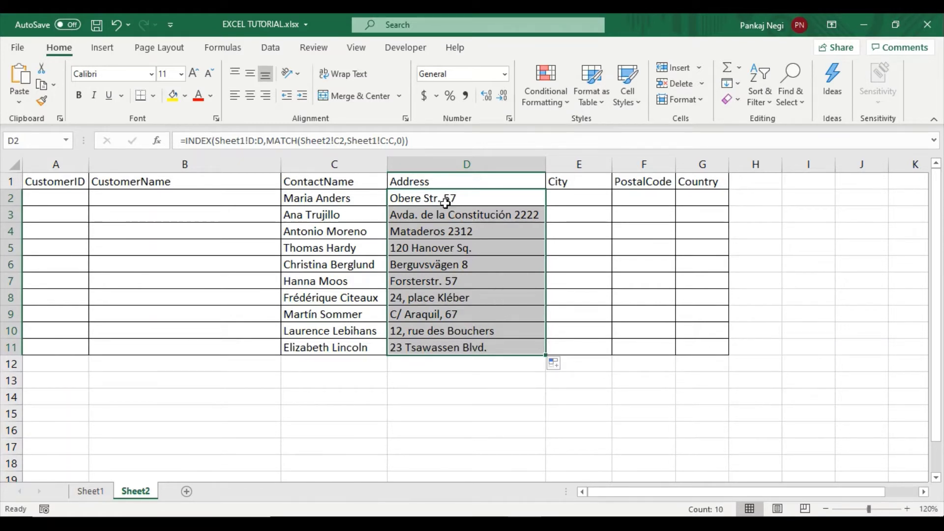
click(229, 197)
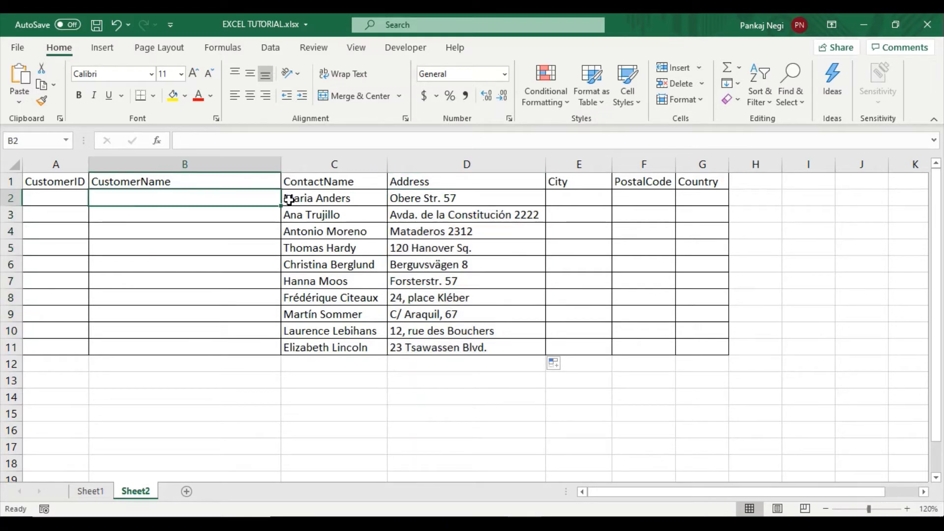
In B2, begin =INDEX(Sheet1!B:B, correcting the mistyped function name.
text(=x)
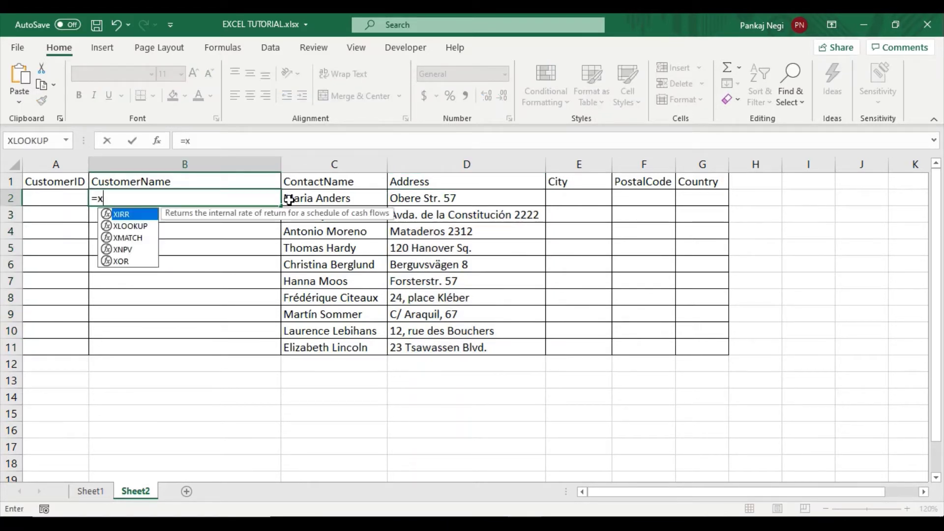
text(l)
key(BackSpace)
key(BackSpace)
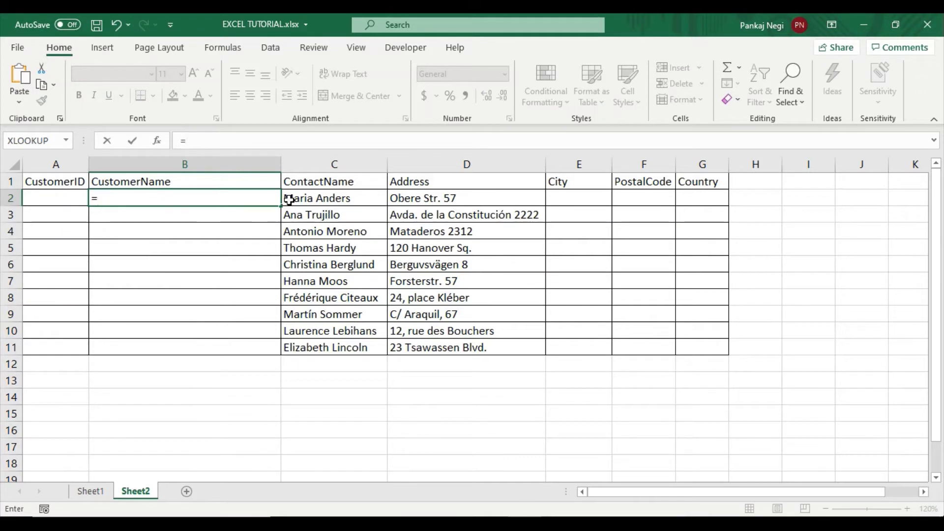
text(i)
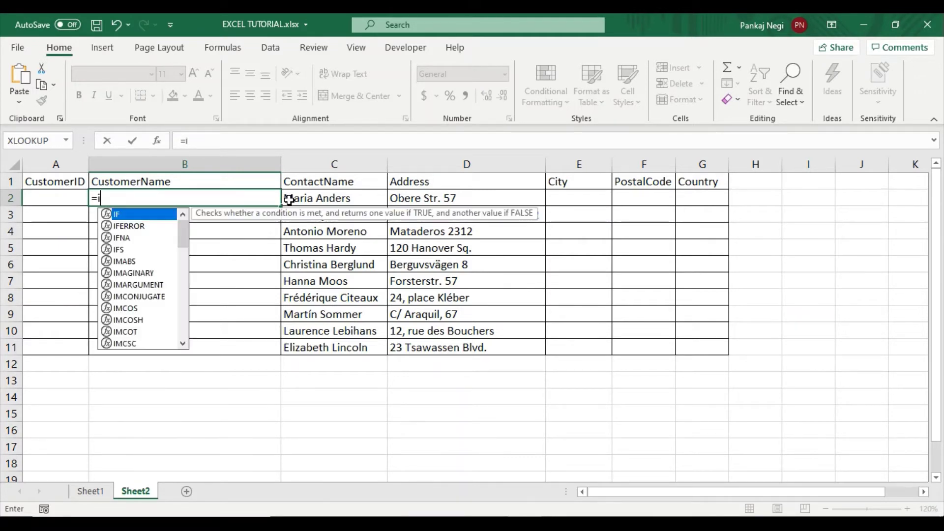
text(n)
key(Tab)
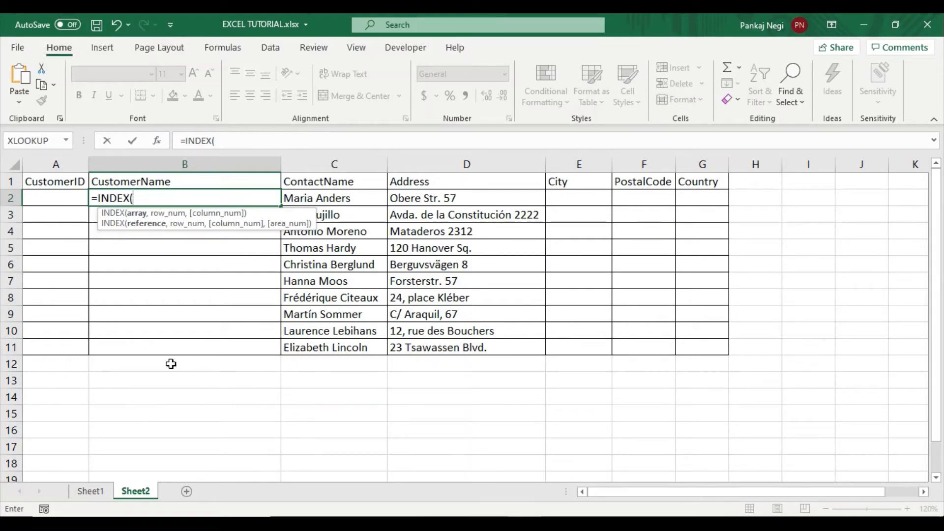
click(90, 491)
click(178, 160)
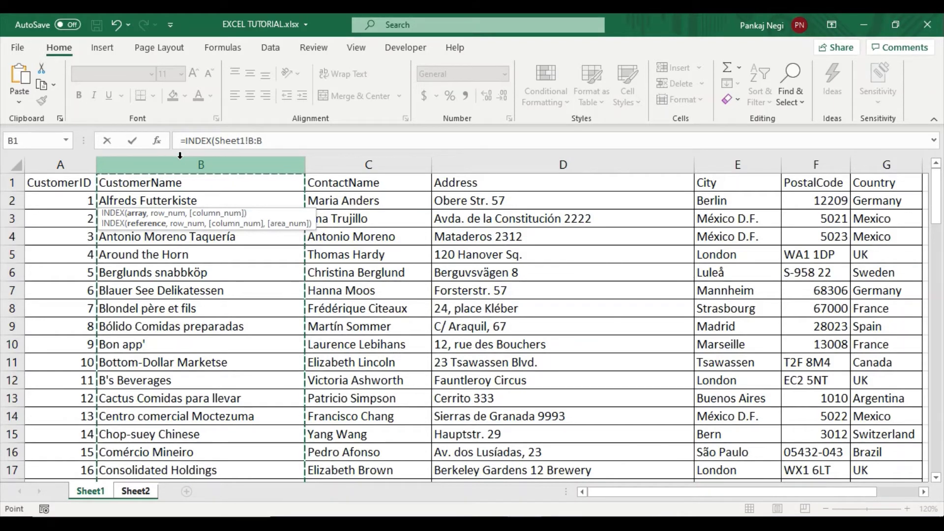
text(,)
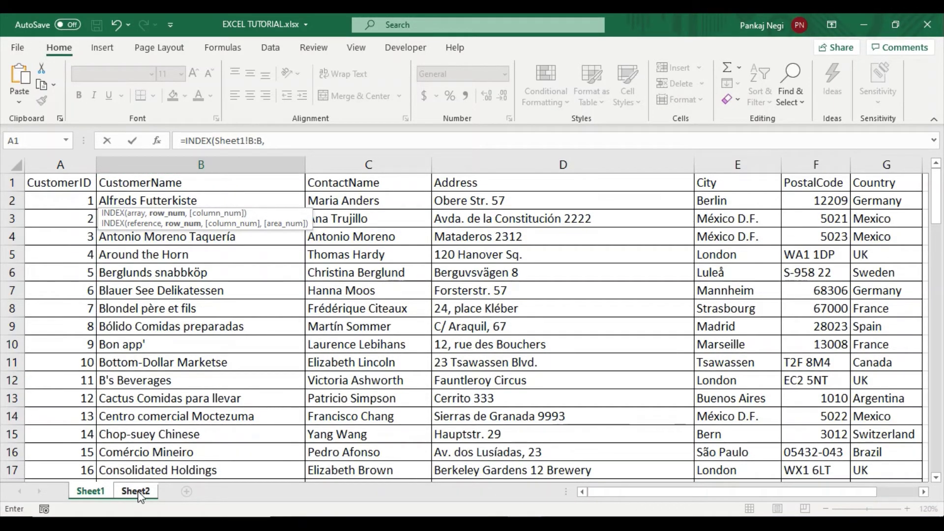
Add a nested MATCH using Sheet2!C2 as the lookup value, removing a stray sheet reference.
click(138, 491)
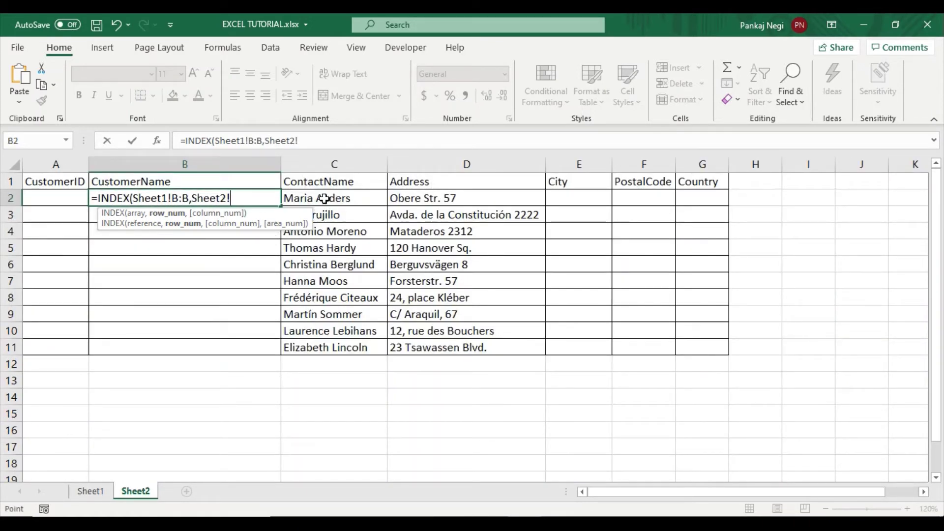
key(BackSpace)
key(BackSpace)
key(BackSpace)
key(BackSpace)
key(BackSpace)
key(BackSpace)
key(BackSpace)
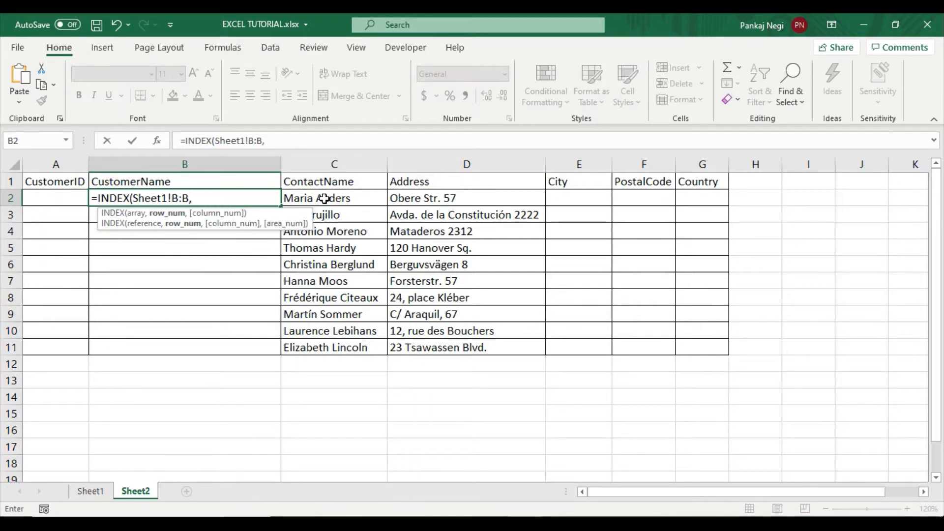
text(ma)
key(Tab)
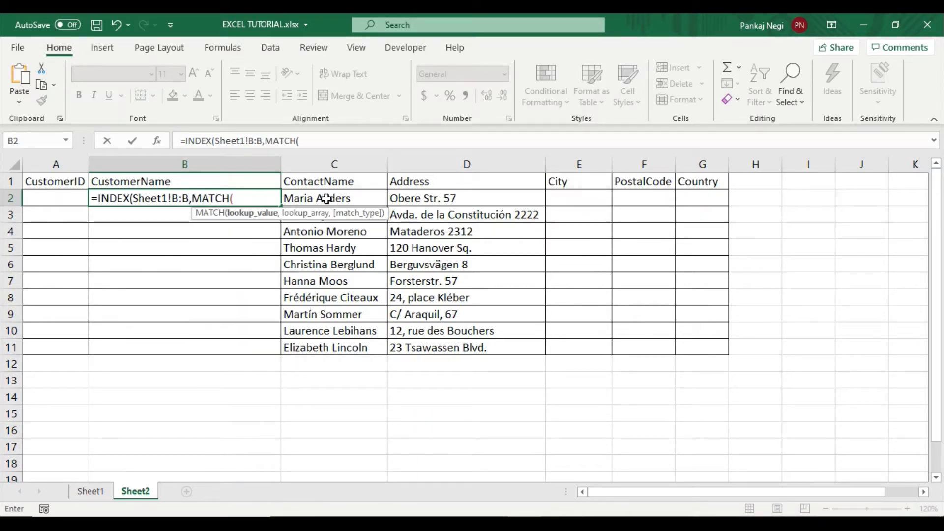
click(327, 198)
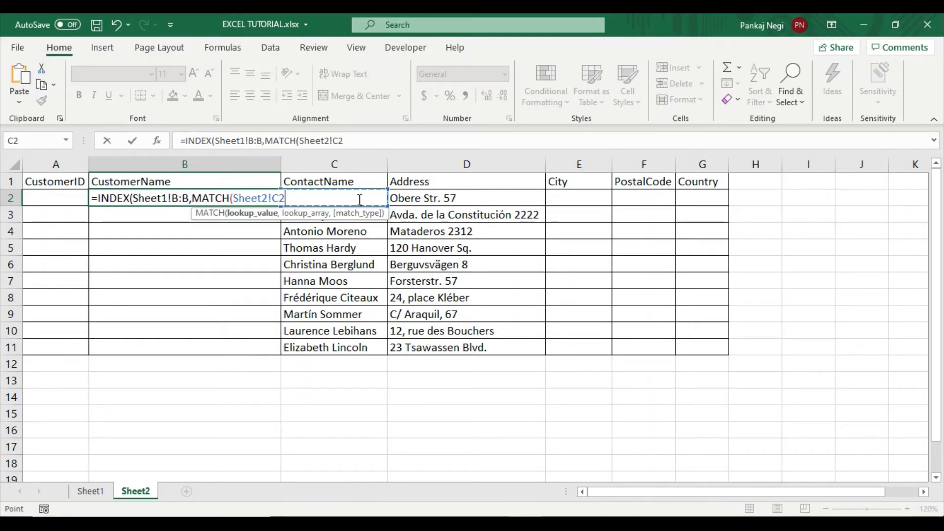
text(,)
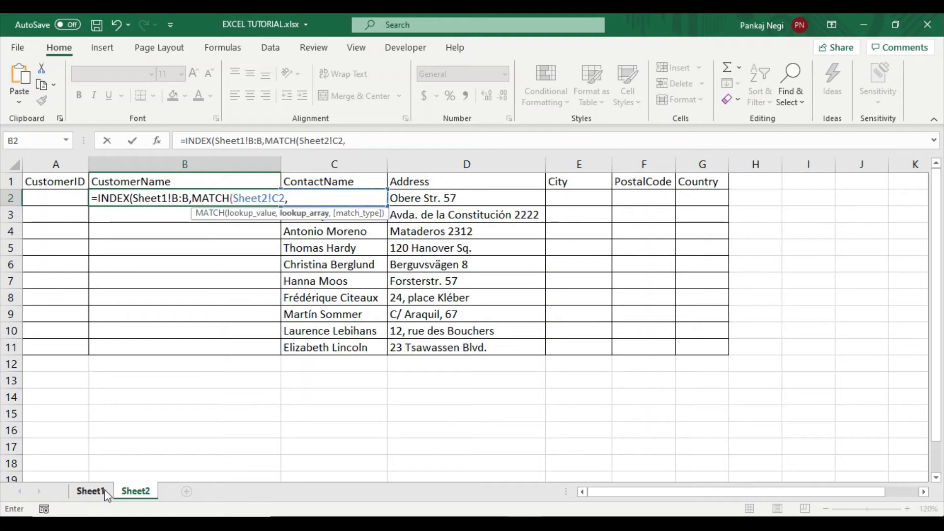
Finish with lookup range Sheet1!C:C and exact match 0, then fill B2 down to B11.
click(101, 492)
click(376, 164)
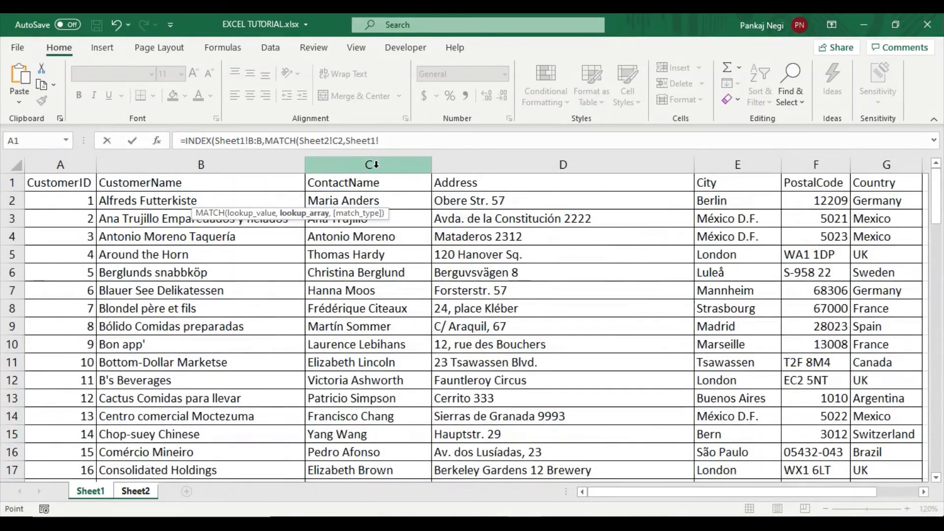
click(376, 166)
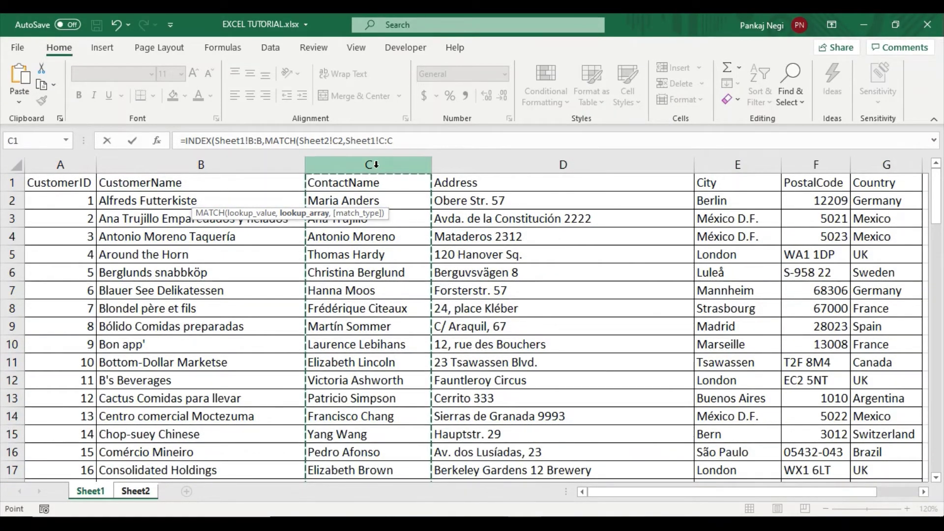
text(,)
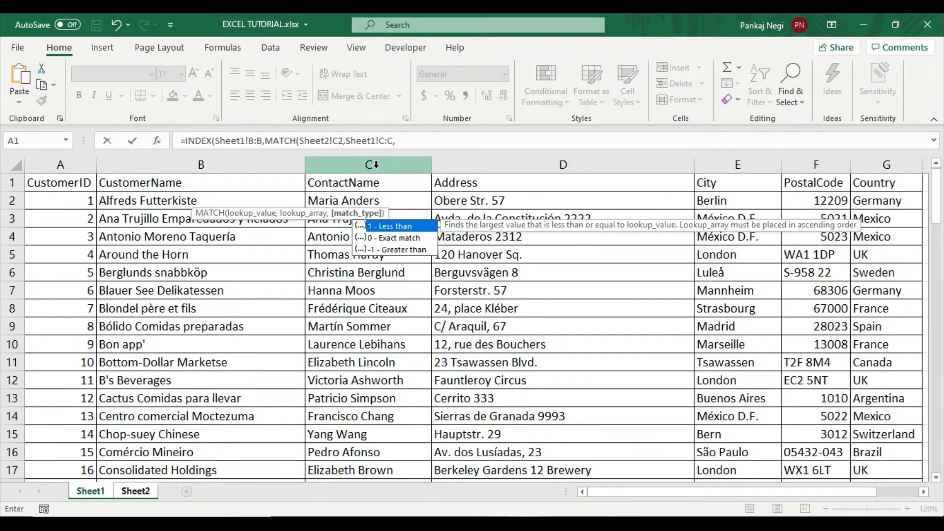
text(0)))
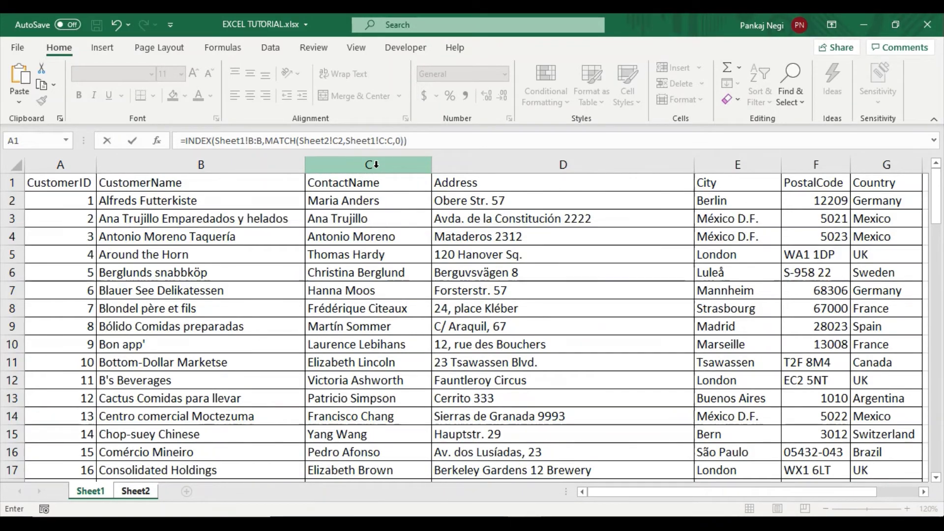
key(Return)
click(202, 196)
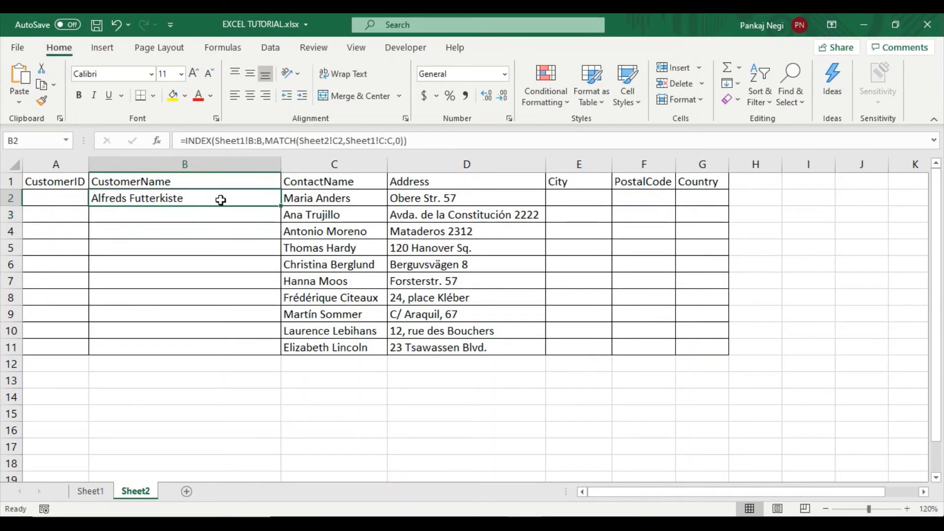
double_click(282, 206)
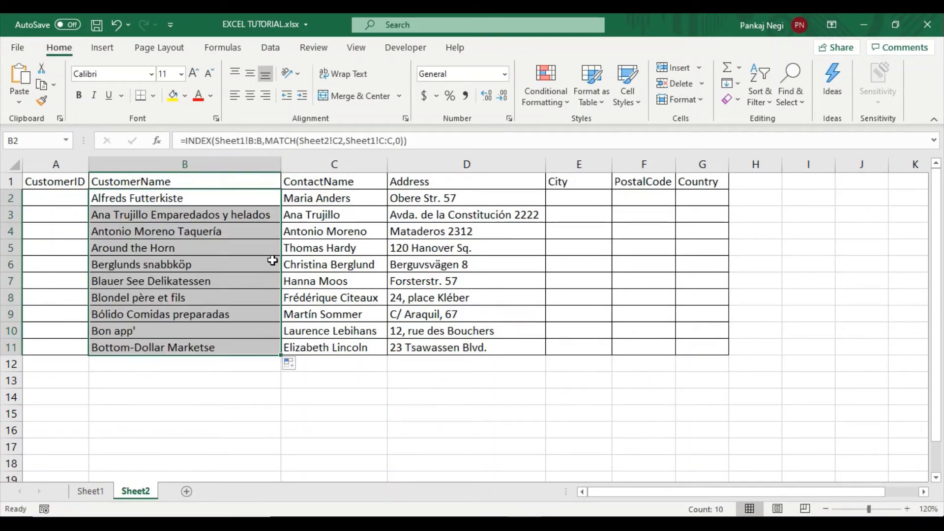
In E2, start an INDEX formula returning values from Sheet1's City column E.
click(563, 199)
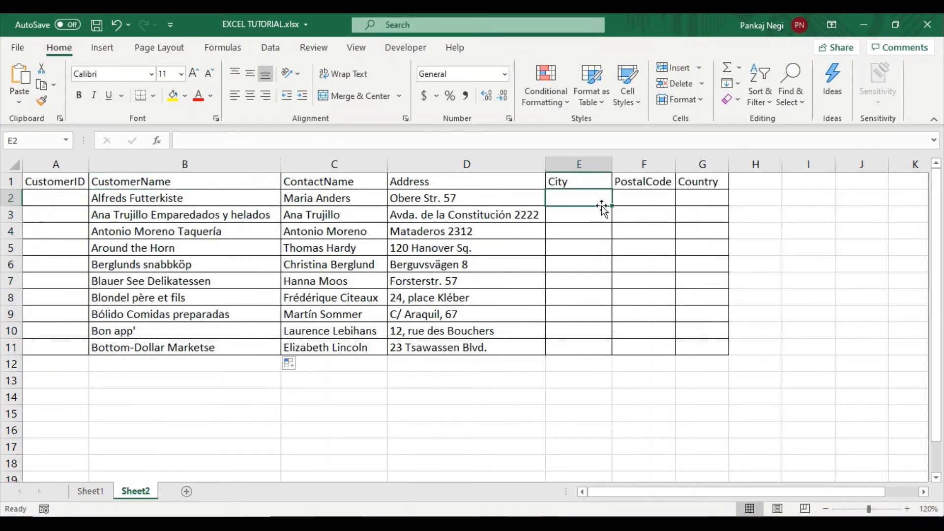
text(=)
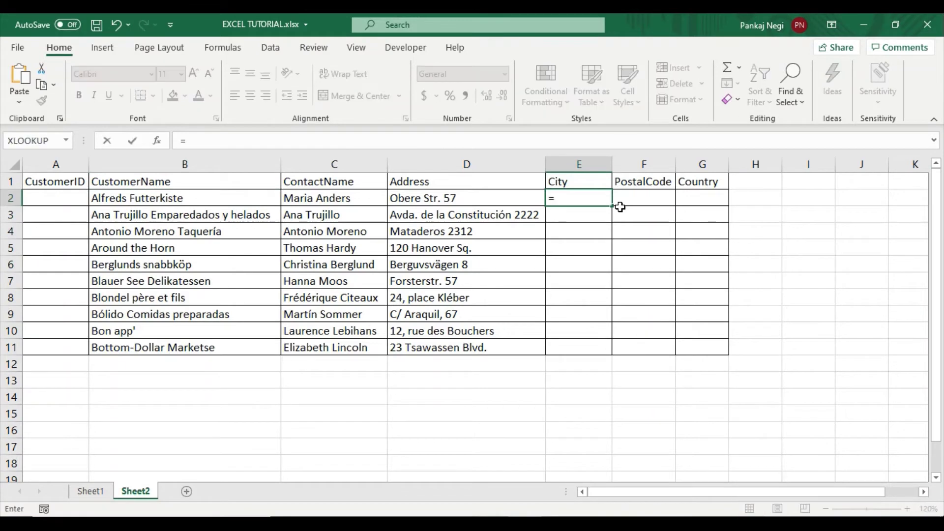
text(i)
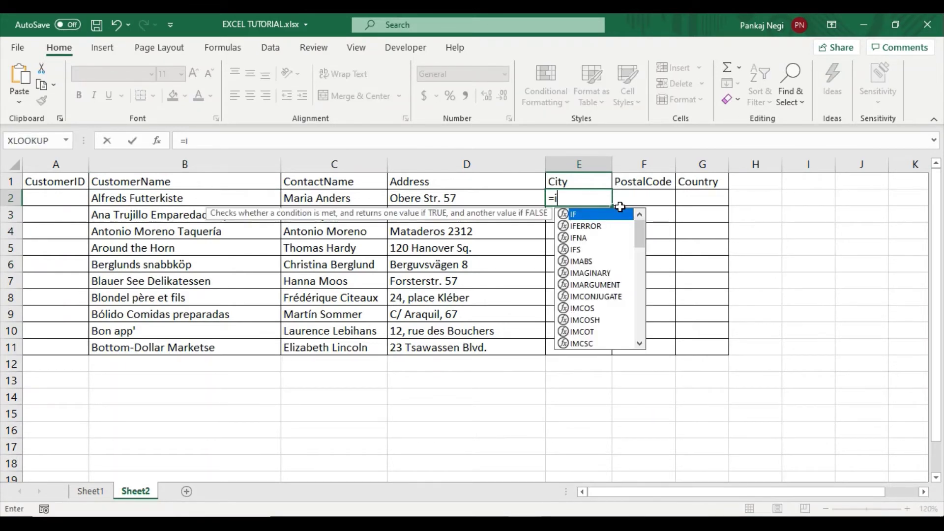
text(n)
key(Tab)
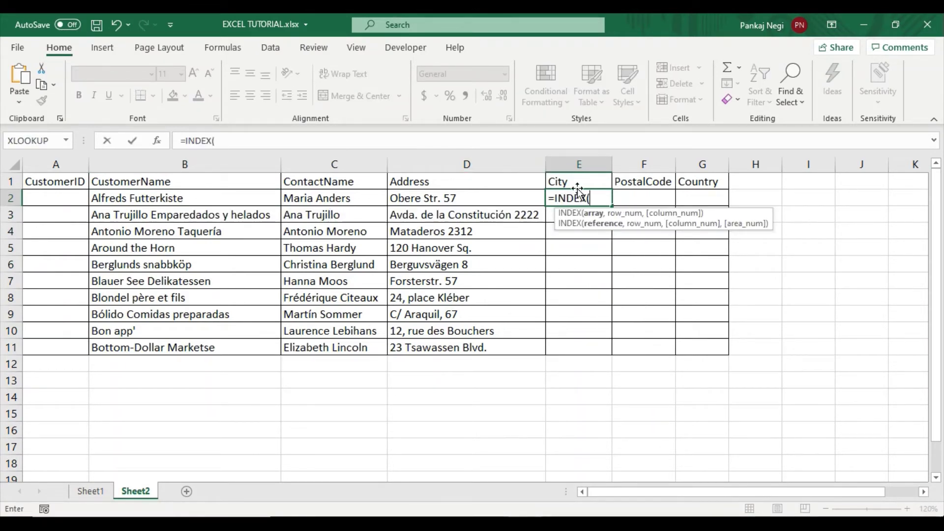
click(91, 491)
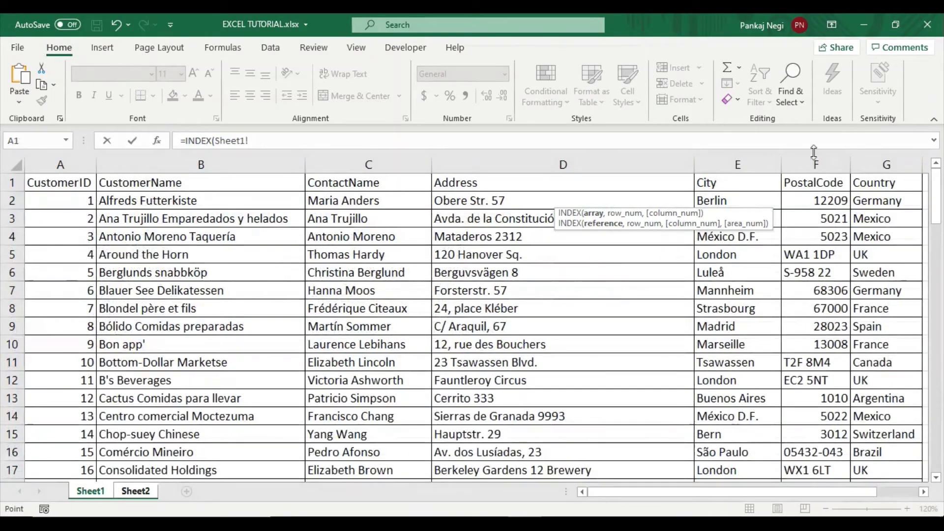
click(720, 165)
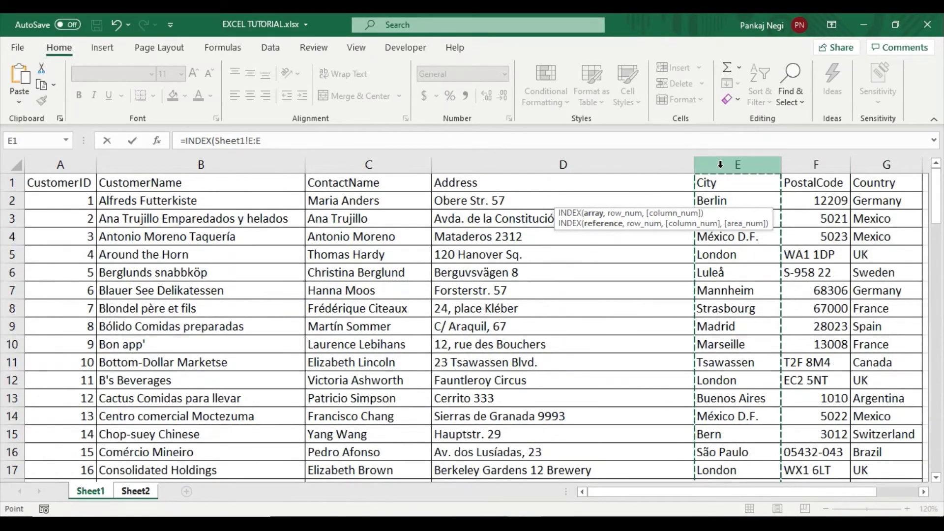
Add MATCH on Sheet2!C2 against Sheet1!C:C with exact match, so E2 shows Berlin.
text(,)
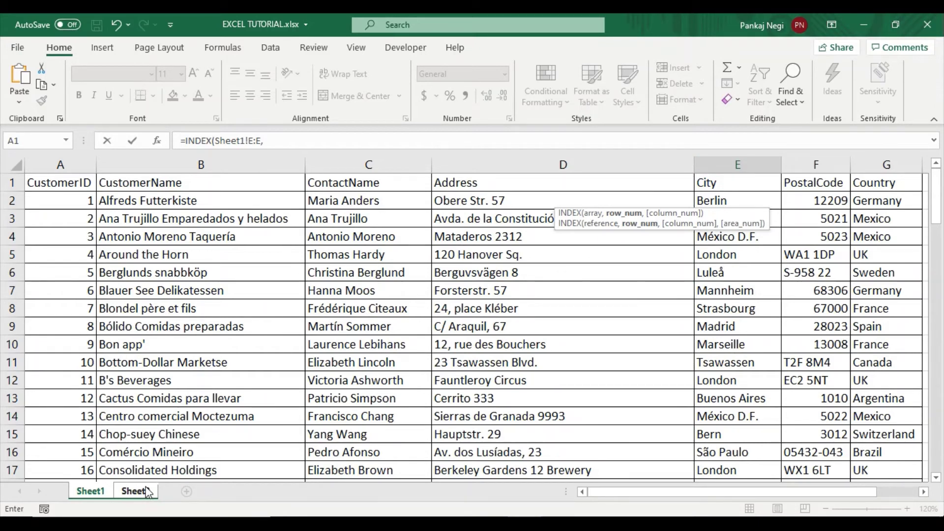
text(ma)
key(Tab)
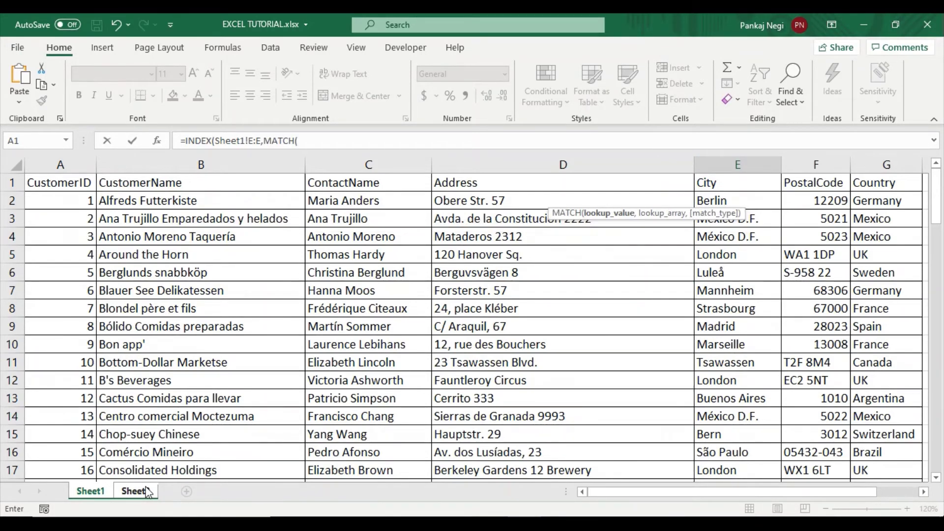
click(136, 491)
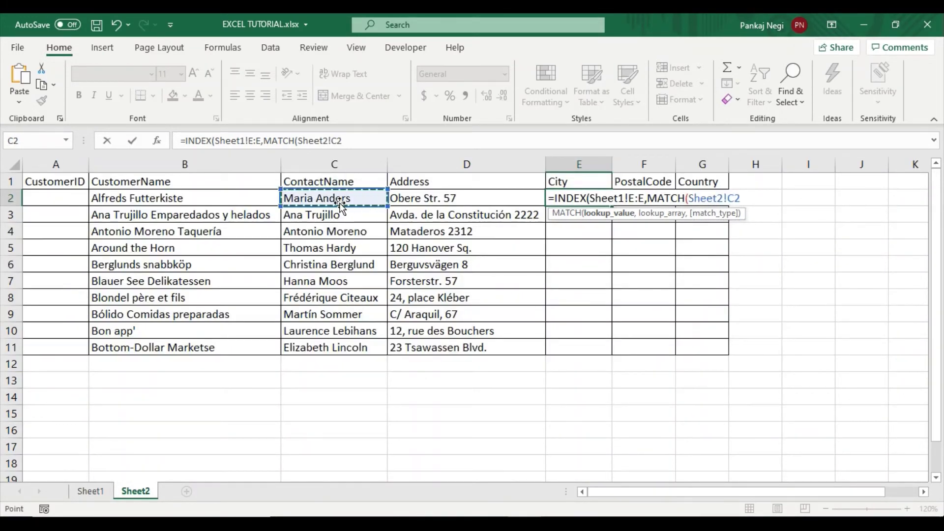
text(,)
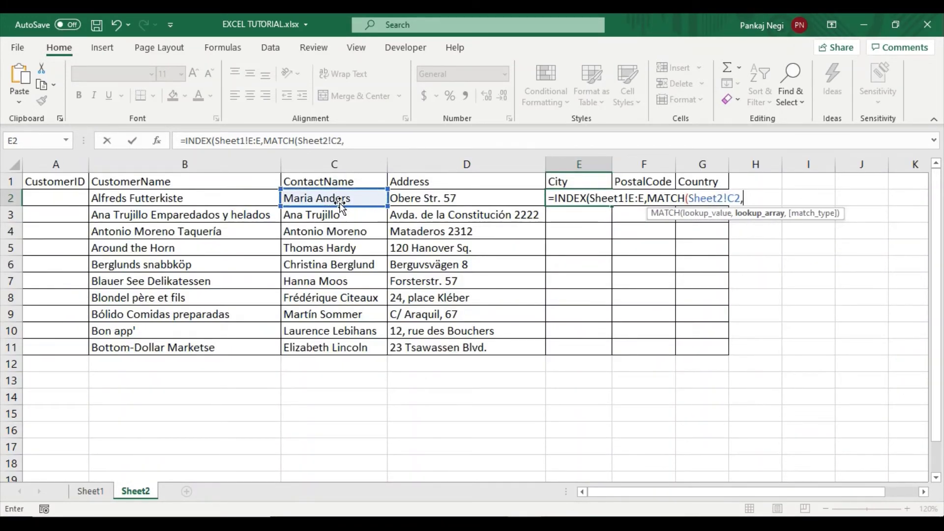
click(87, 491)
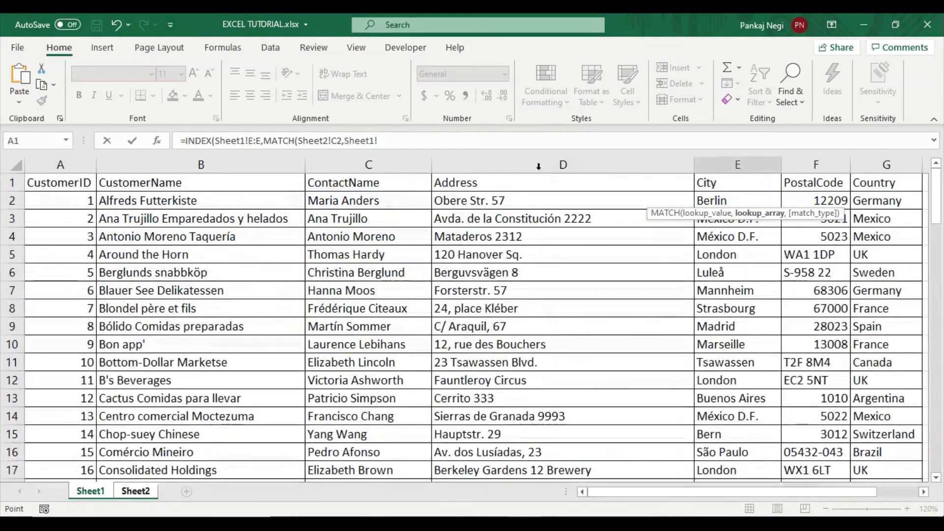
click(362, 164)
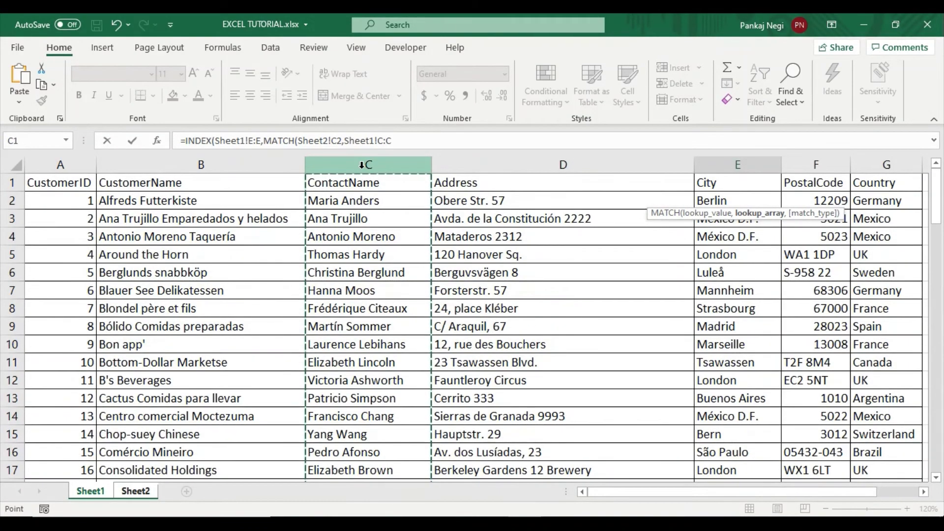
text(,)
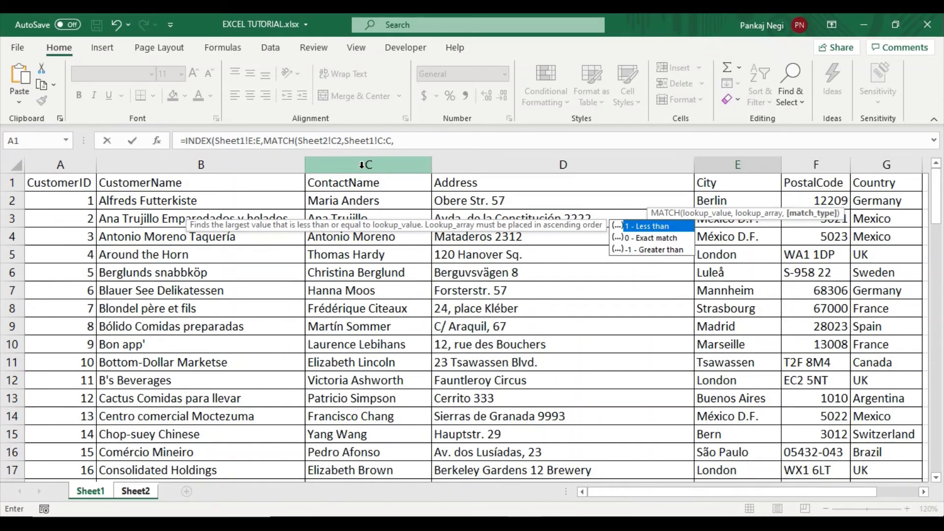
text(0)
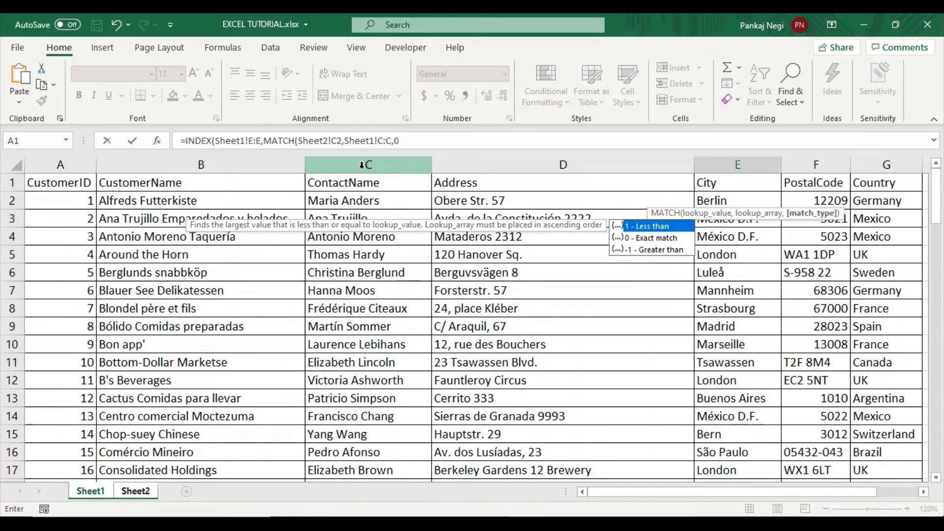
text()))
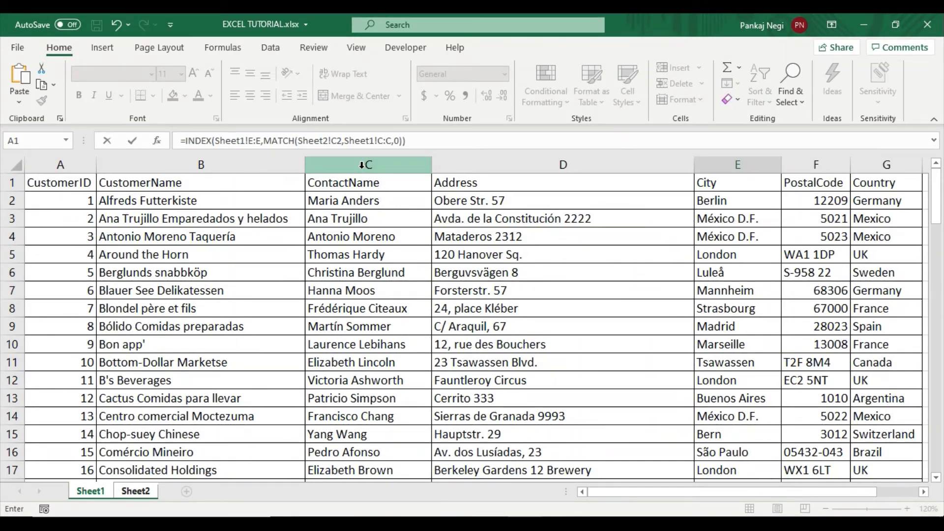
key(Return)
Copy E2's city formula down through E11, ending with Tsawassen.
click(596, 198)
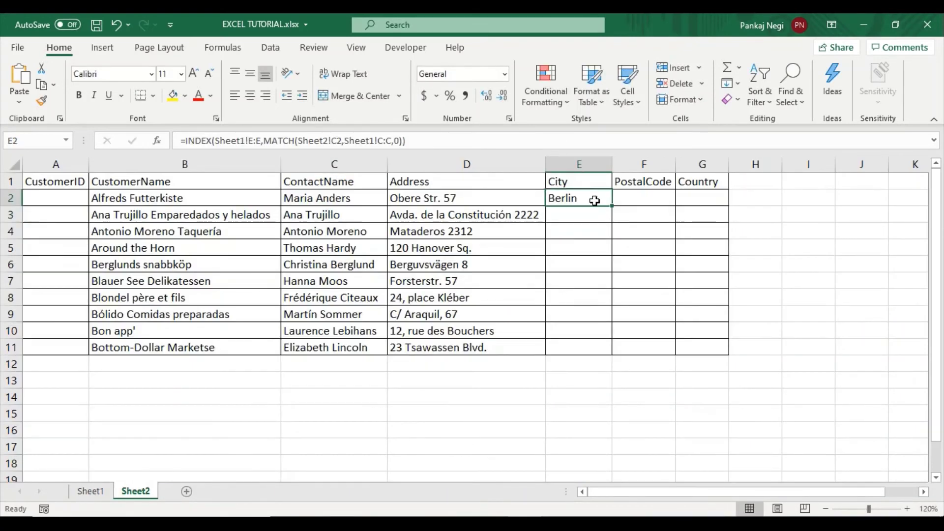
double_click(611, 209)
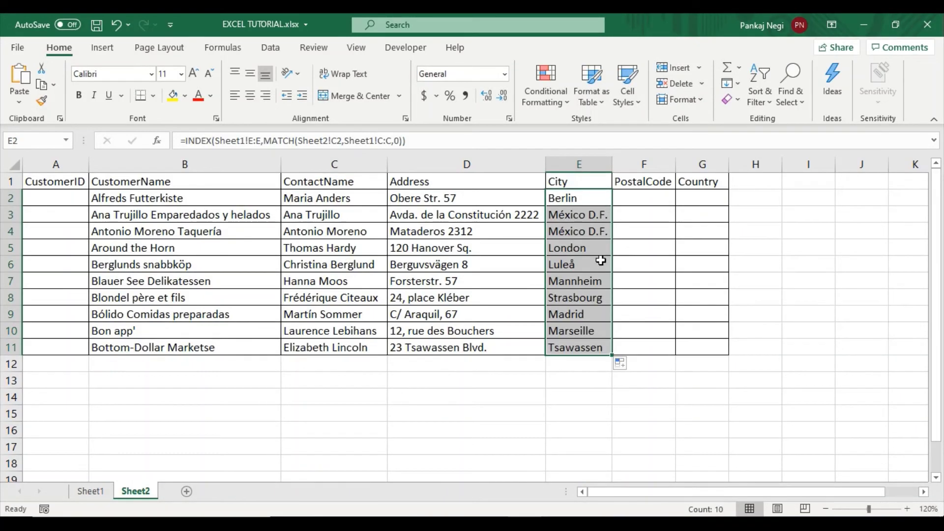